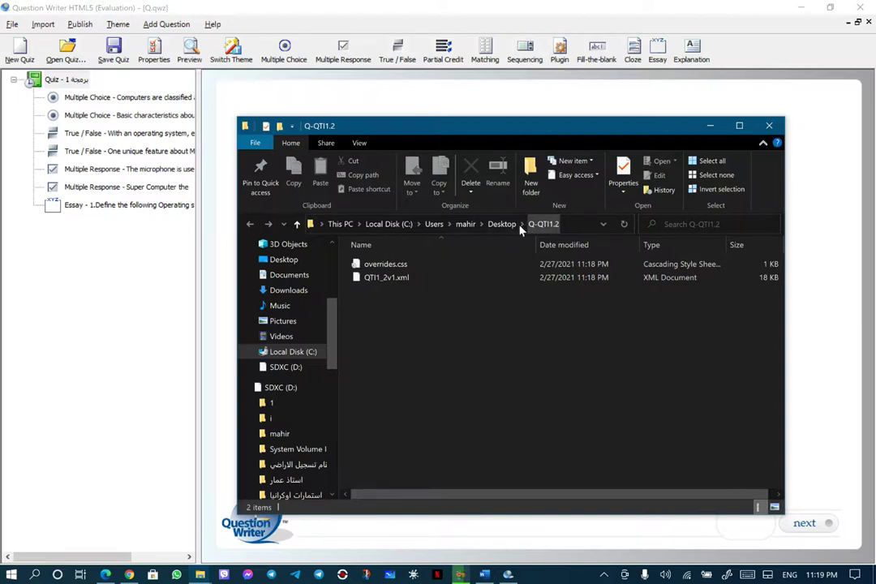
Close the Q-QTI1.2 folder window and Question Writer, and minimize the TEST document to reveal the desktop
{"action": "left_click", "coordinate": [771, 125]}
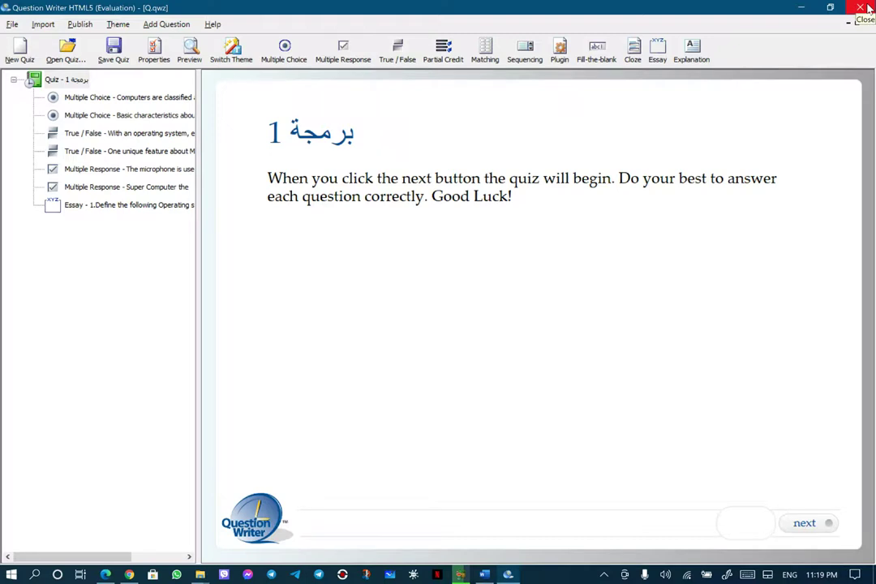
{"action": "left_click", "coordinate": [868, 8]}
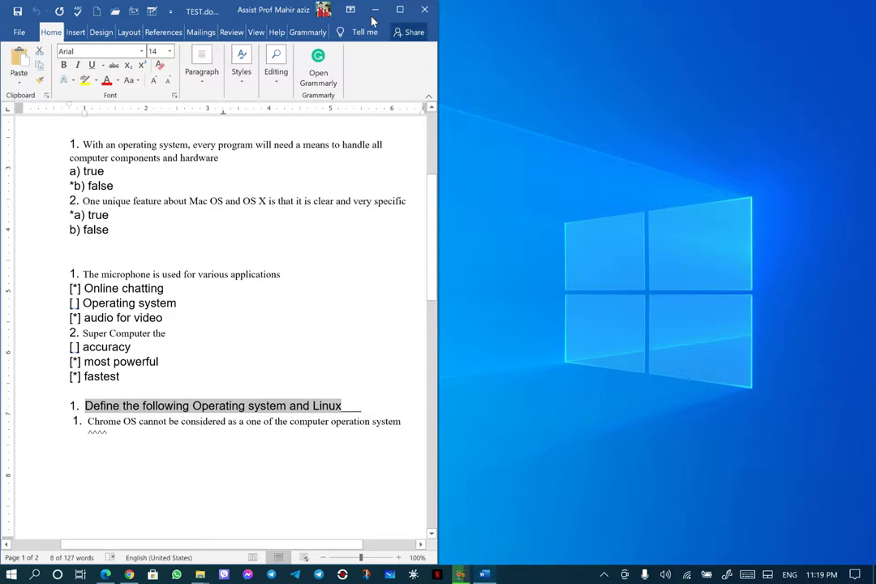
{"action": "left_click", "coordinate": [374, 10]}
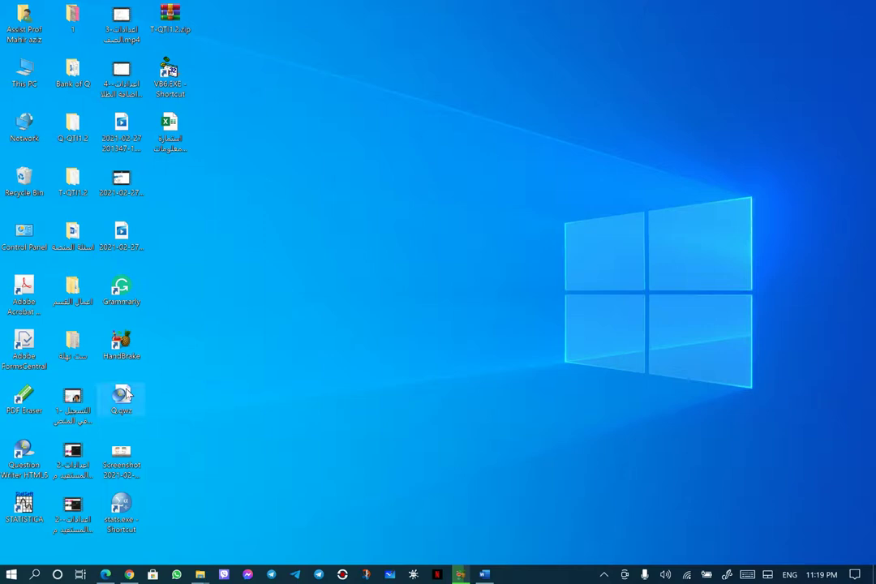
Compress the Q-QTI1.2 desktop folder into a ZIP archive named Q-QTI1.2.zip, without setting a password
{"action": "right_click", "coordinate": [72, 128]}
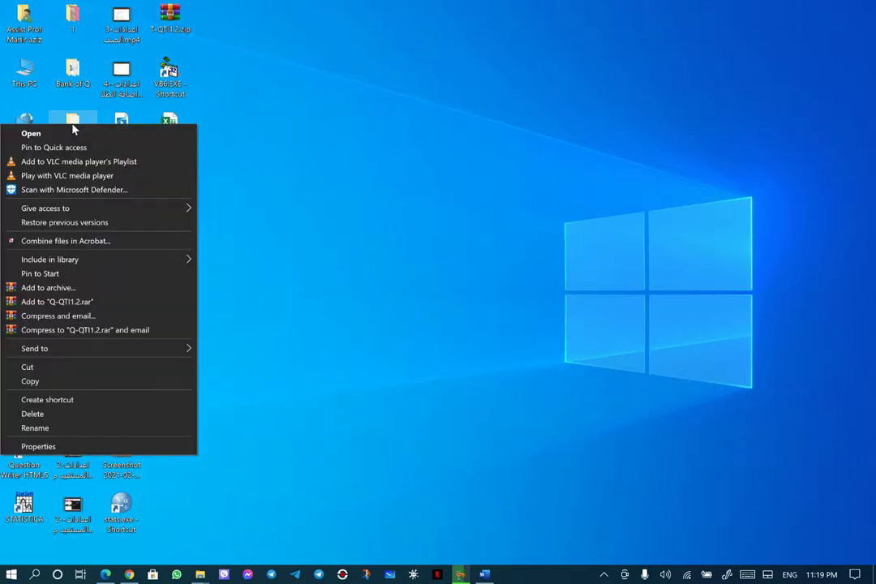
{"action": "left_click", "coordinate": [48, 290]}
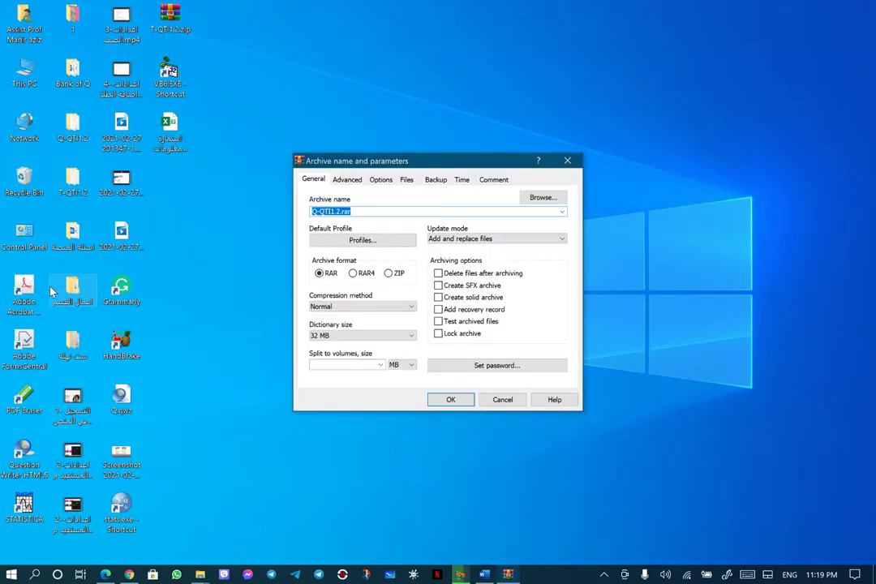
{"action": "left_click", "coordinate": [390, 276]}
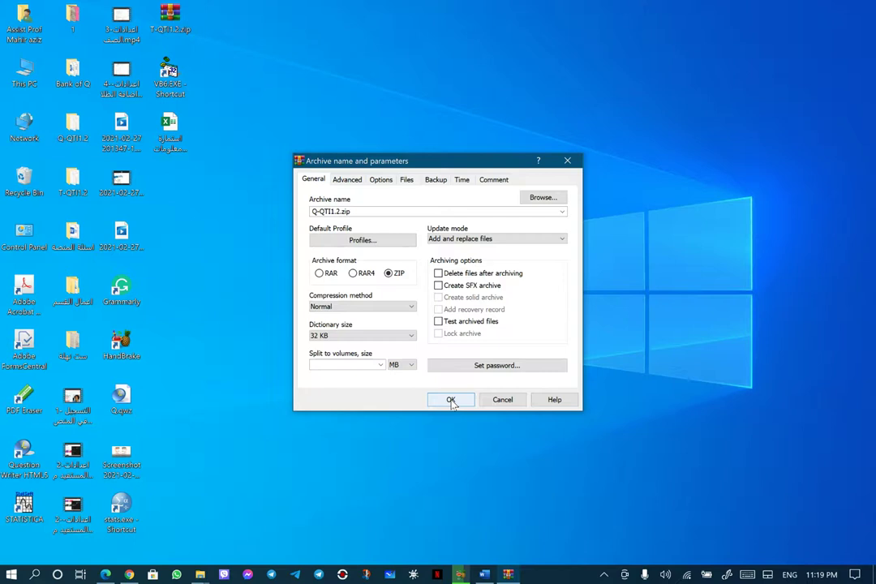
{"action": "left_click", "coordinate": [491, 366]}
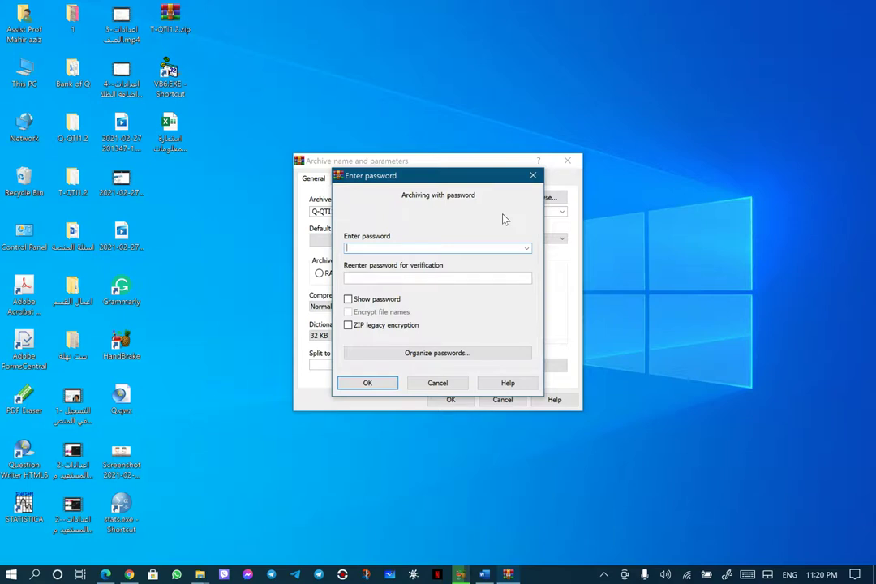
{"action": "left_click", "coordinate": [533, 177]}
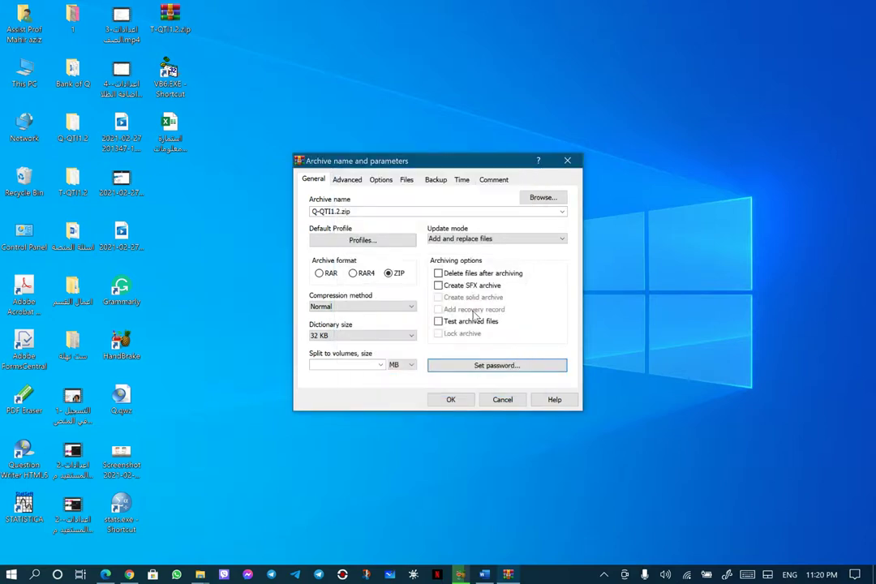
{"action": "left_click", "coordinate": [451, 400]}
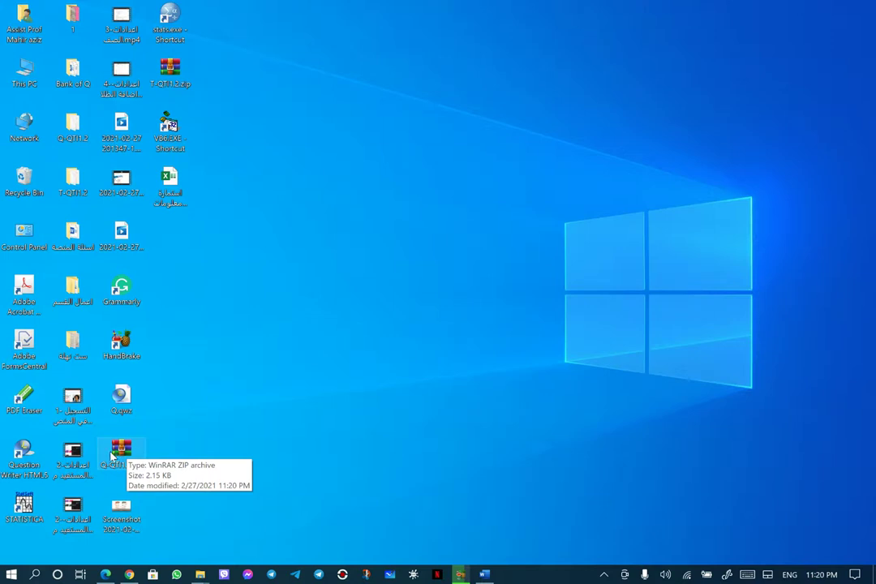
Switch to Canvas in Chrome and open the Import Content page of the Statistics course (NA-COURSE-TEMPLATE)
{"action": "left_click", "coordinate": [128, 574]}
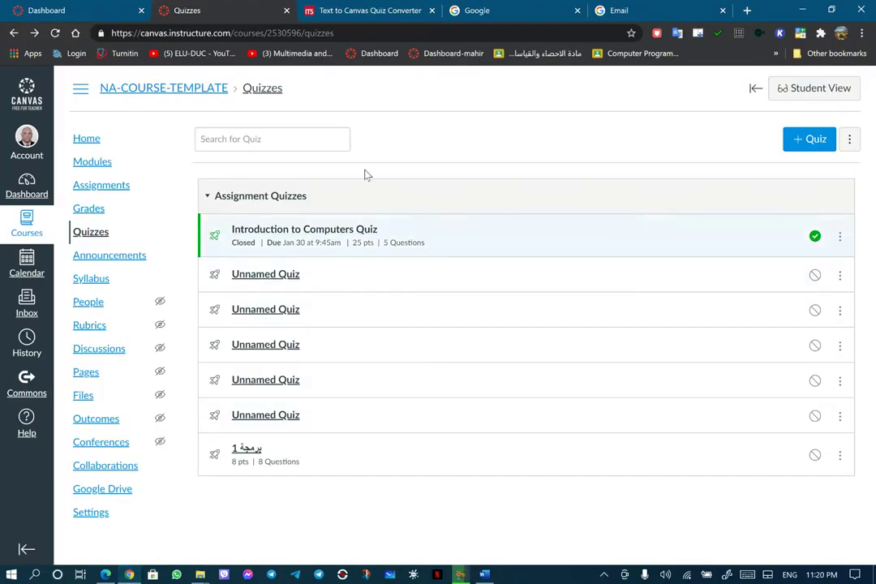
{"action": "left_click", "coordinate": [27, 192]}
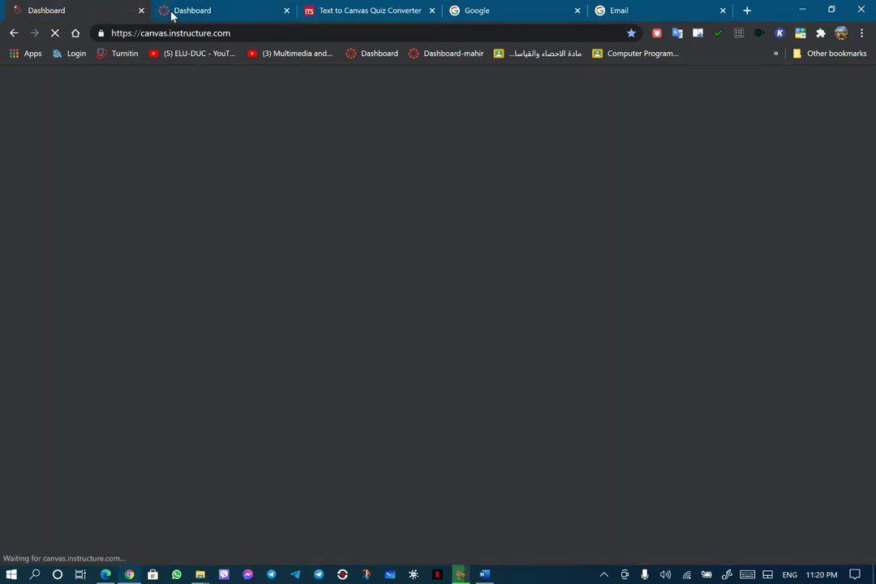
{"action": "left_click", "coordinate": [204, 10]}
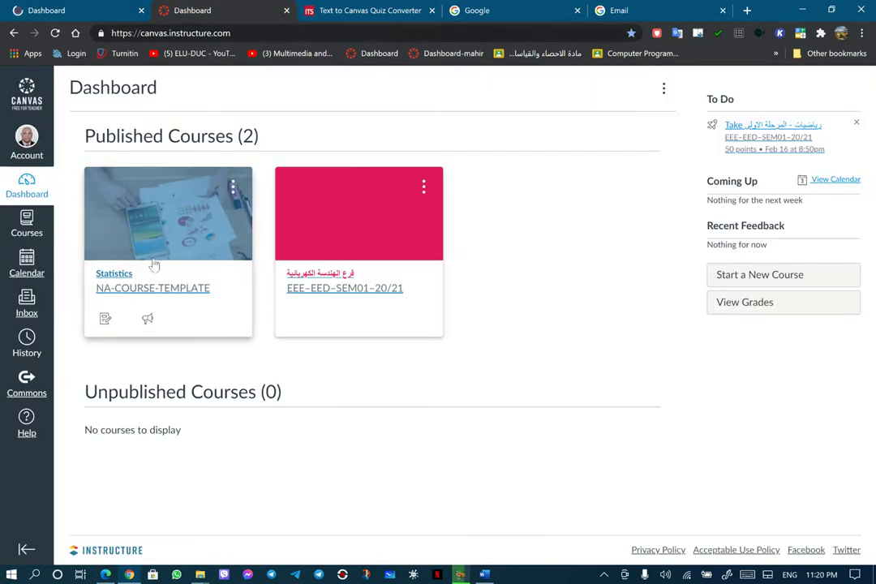
{"action": "left_click", "coordinate": [118, 290]}
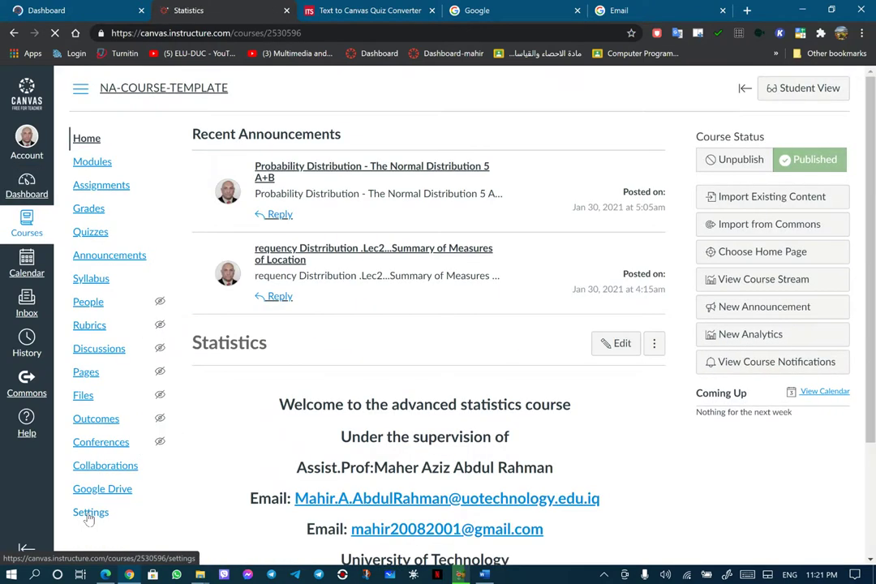
{"action": "left_click", "coordinate": [90, 517]}
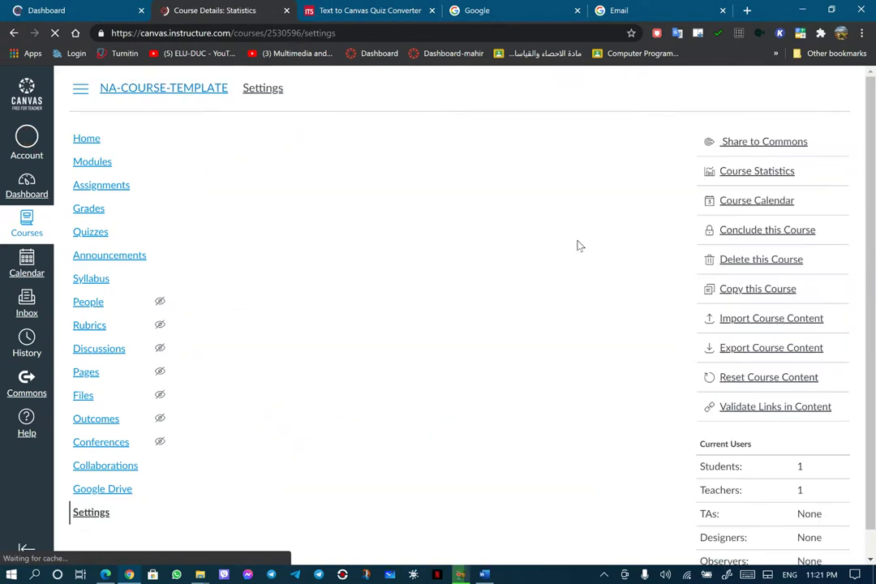
{"action": "left_click", "coordinate": [779, 321]}
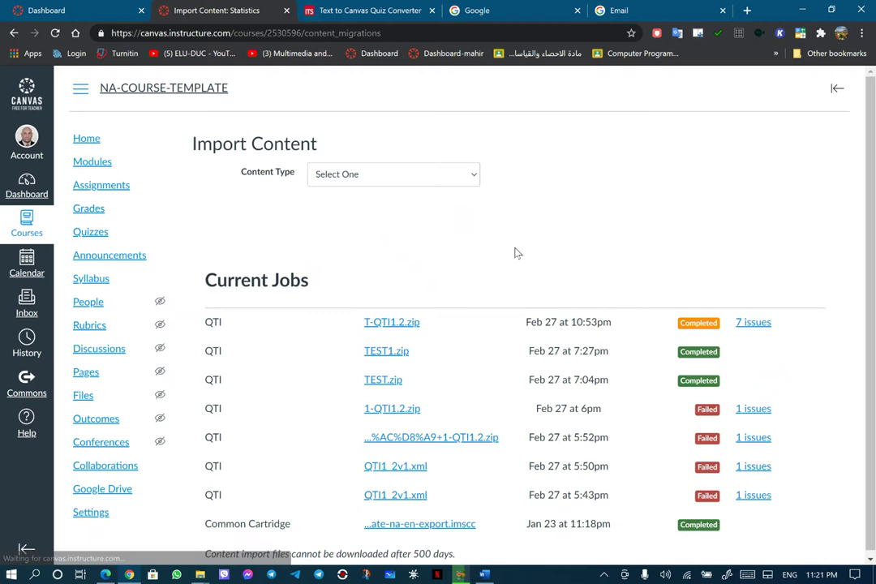
Import Q-QTI1.2.zip from the desktop into the course, using the content type QTI .zip file
{"action": "left_click", "coordinate": [474, 180]}
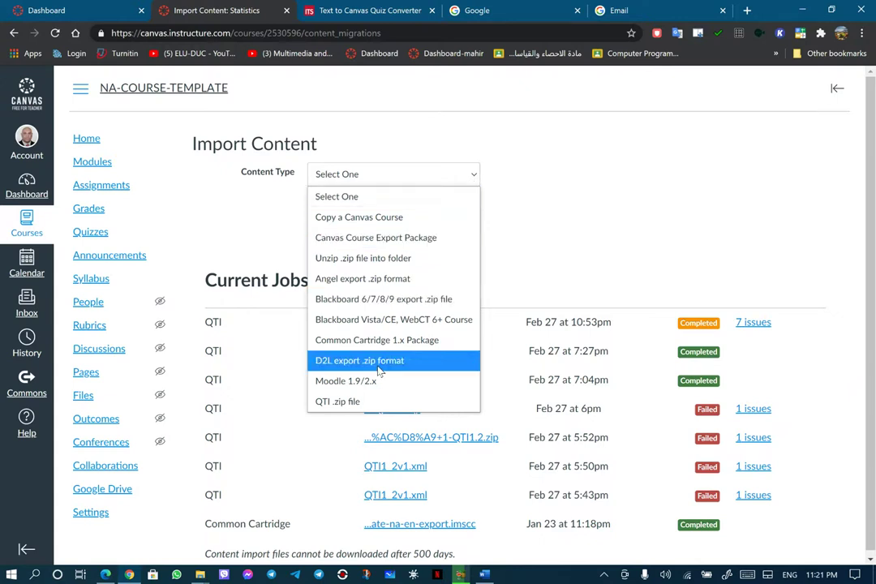
{"action": "left_click", "coordinate": [332, 404]}
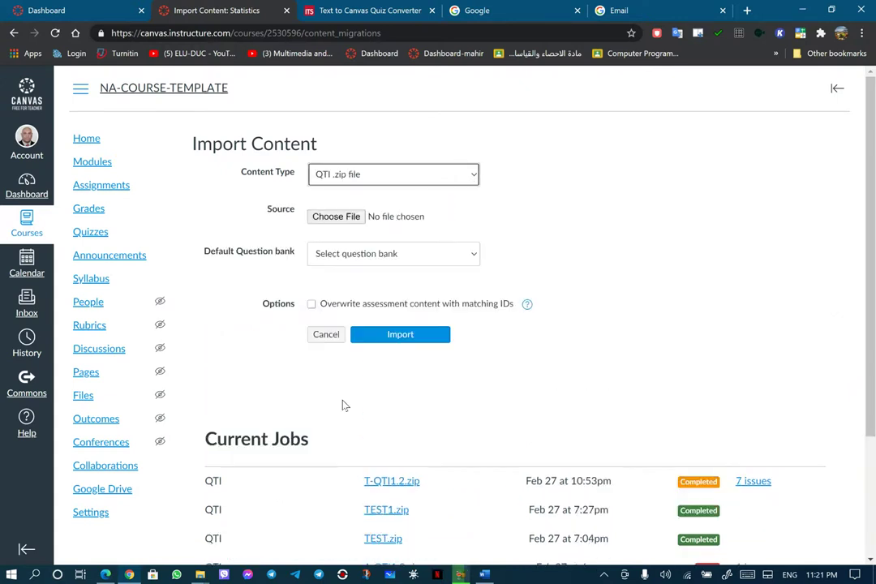
{"action": "left_click", "coordinate": [337, 219]}
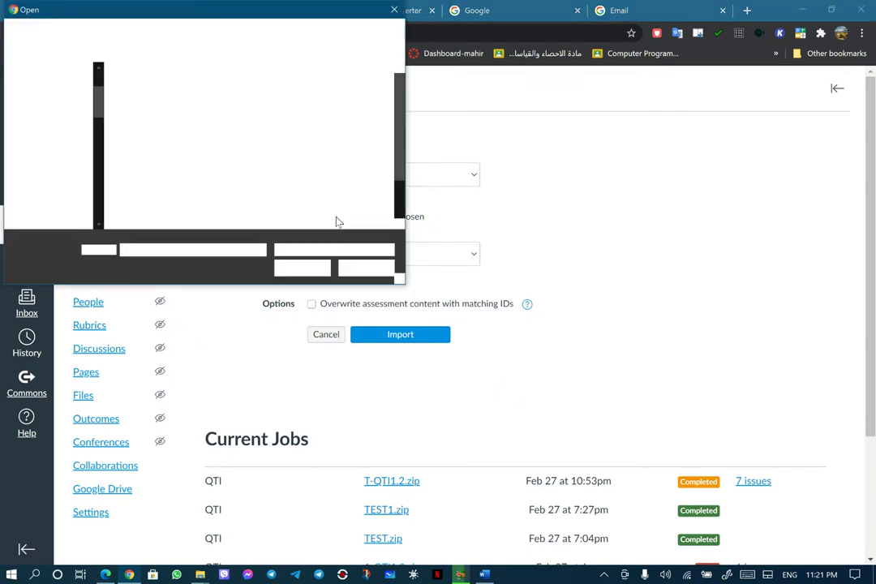
{"action": "left_click", "coordinate": [341, 212]}
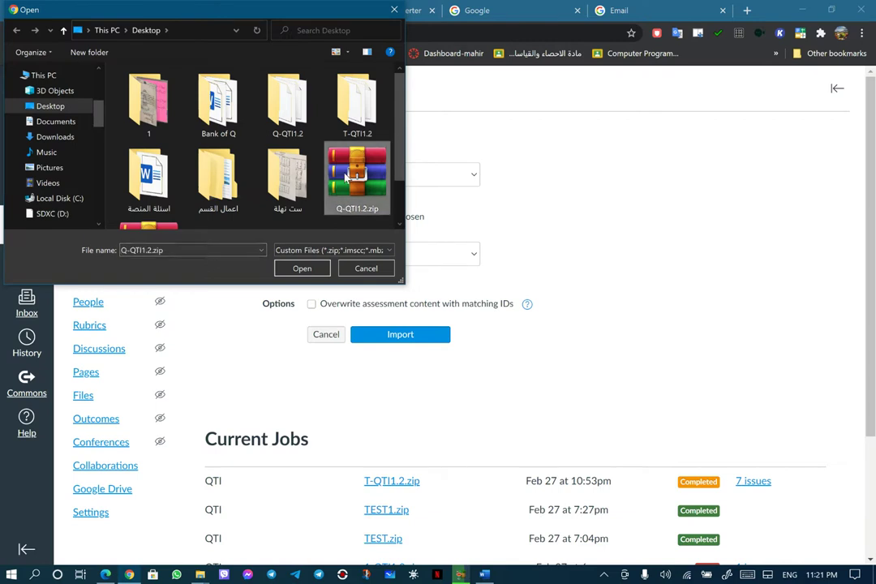
{"action": "left_click", "coordinate": [309, 271]}
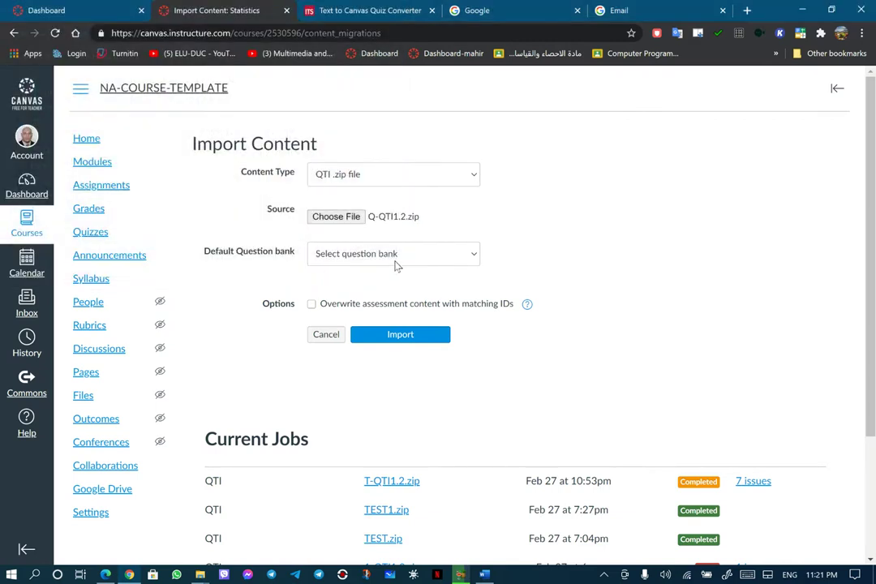
{"action": "left_click", "coordinate": [401, 343]}
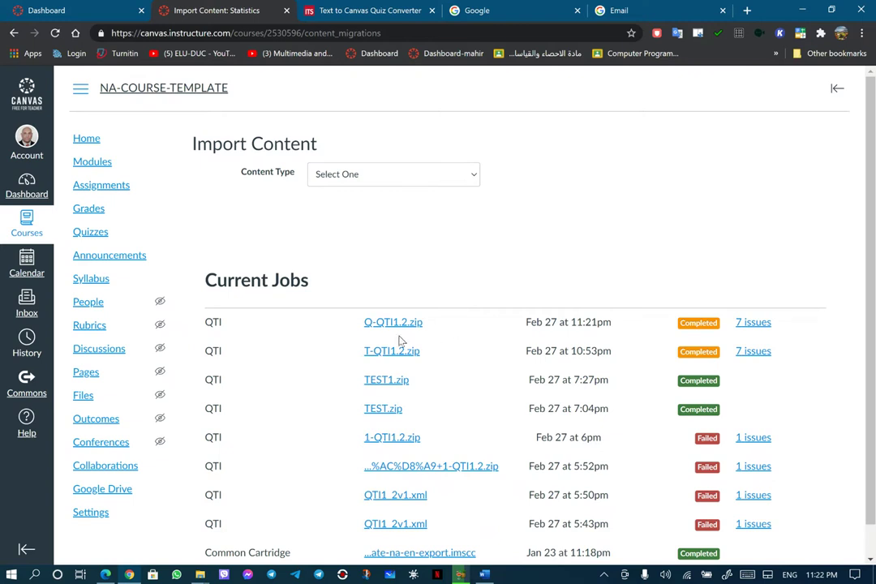
Open the first برمجة 1 quiz in the course's quiz list and start its preview
{"action": "left_click", "coordinate": [92, 234]}
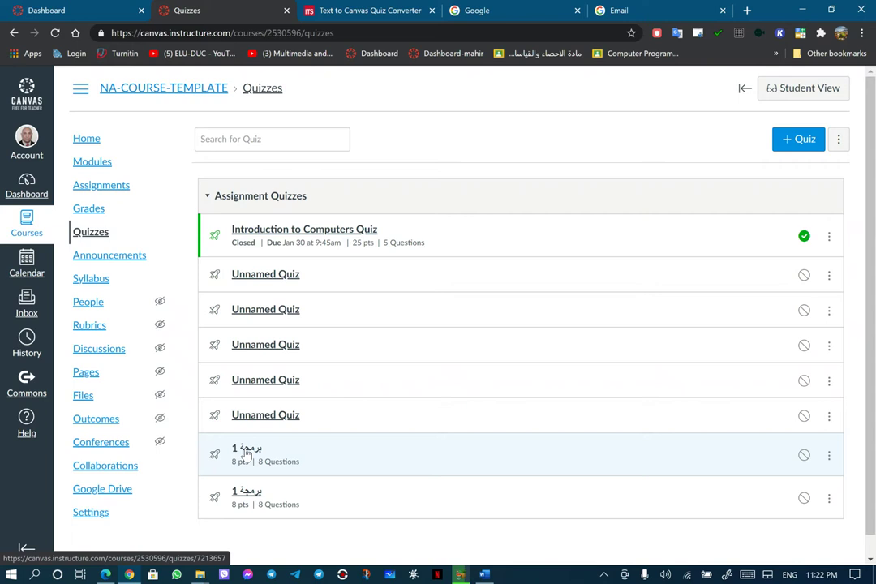
{"action": "left_click", "coordinate": [246, 451]}
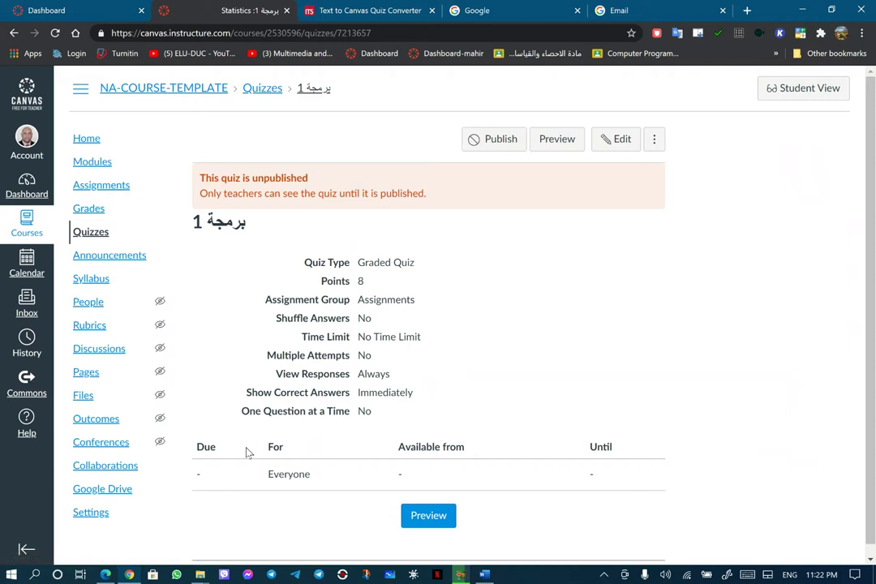
{"action": "left_click", "coordinate": [428, 516]}
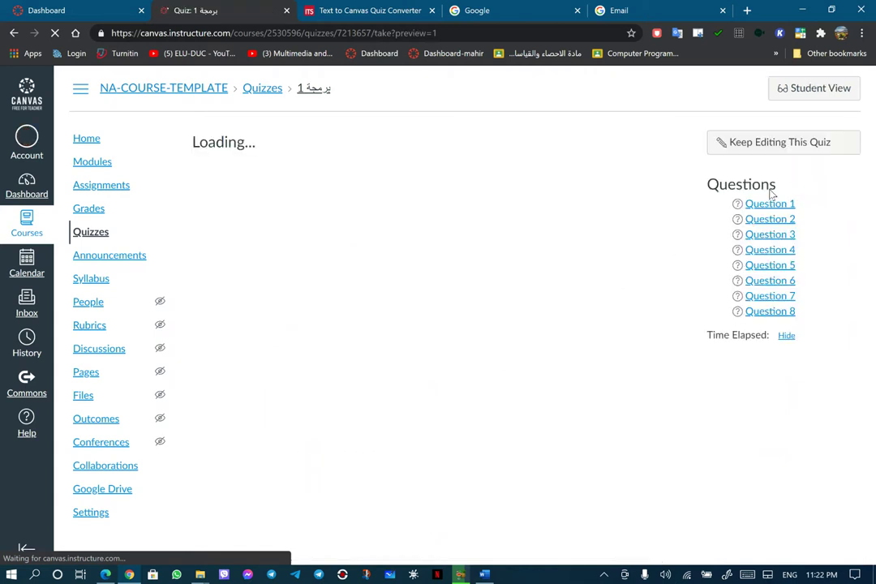
Look through the imported questions in the برمجة 1 quiz preview, including Question 3
{"action": "left_click", "coordinate": [758, 234]}
{"action": "scroll", "coordinate": [731, 244], "scroll_direction": "up", "scroll_amount": 6}
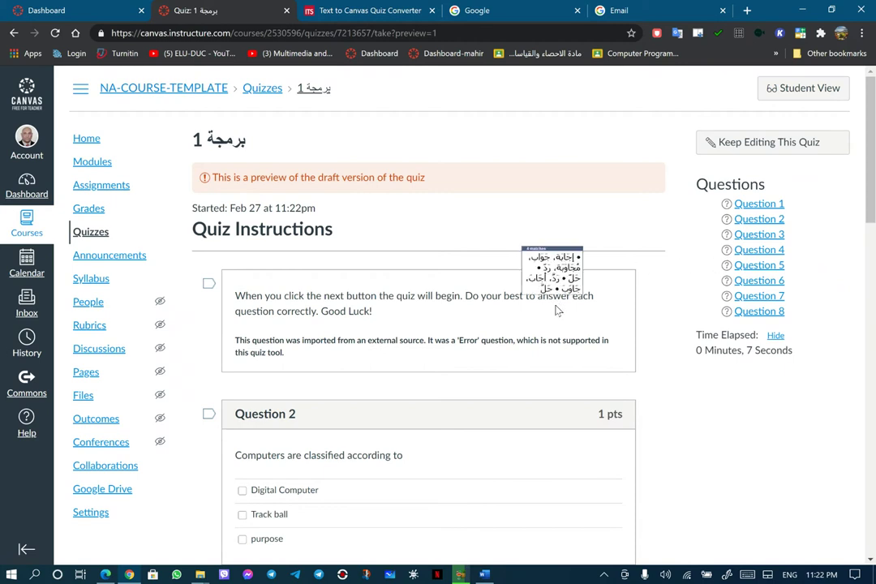
{"action": "scroll", "coordinate": [699, 270], "scroll_direction": "down", "scroll_amount": 5}
{"action": "scroll", "coordinate": [650, 288], "scroll_direction": "down", "scroll_amount": 11}
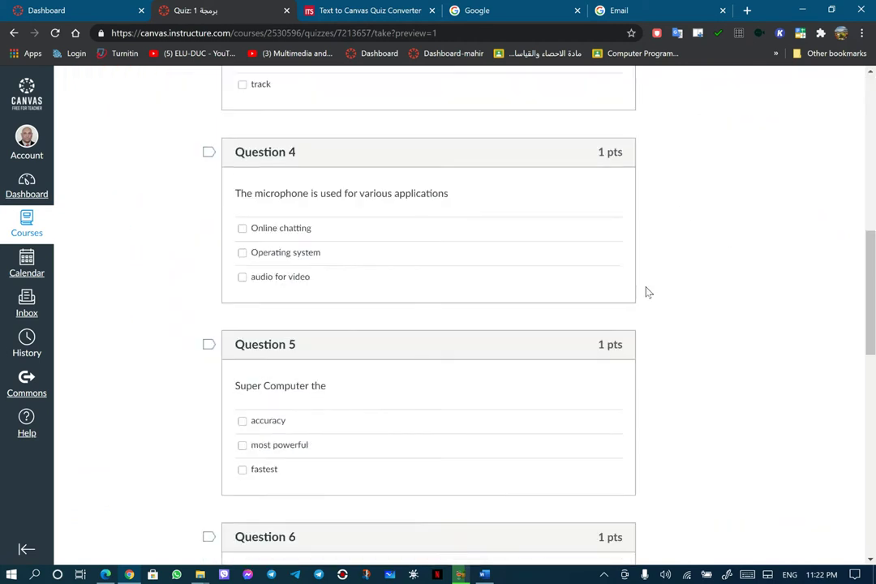
{"action": "scroll", "coordinate": [648, 292], "scroll_direction": "up", "scroll_amount": 1}
{"action": "scroll", "coordinate": [648, 292], "scroll_direction": "up", "scroll_amount": 16}
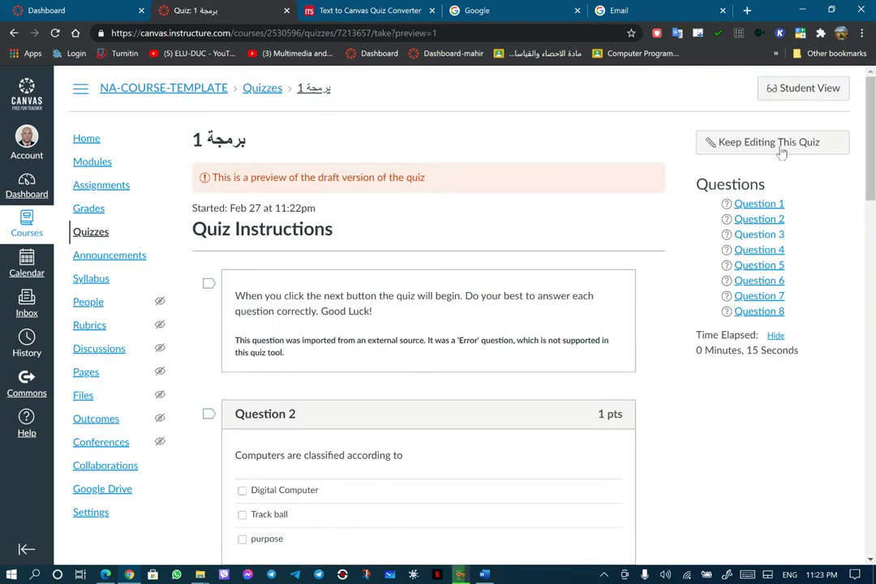
{"action": "left_click", "coordinate": [759, 234]}
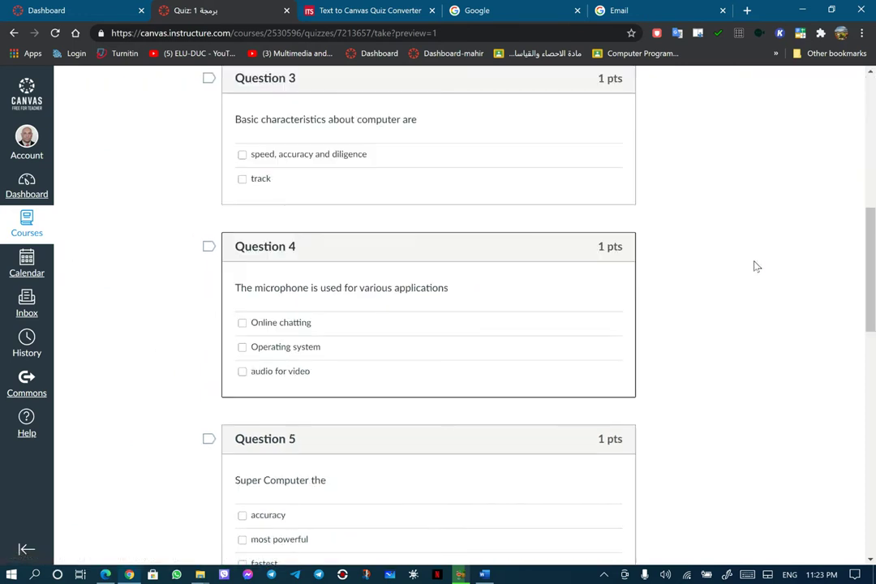
{"action": "scroll", "coordinate": [755, 275], "scroll_direction": "up", "scroll_amount": 7}
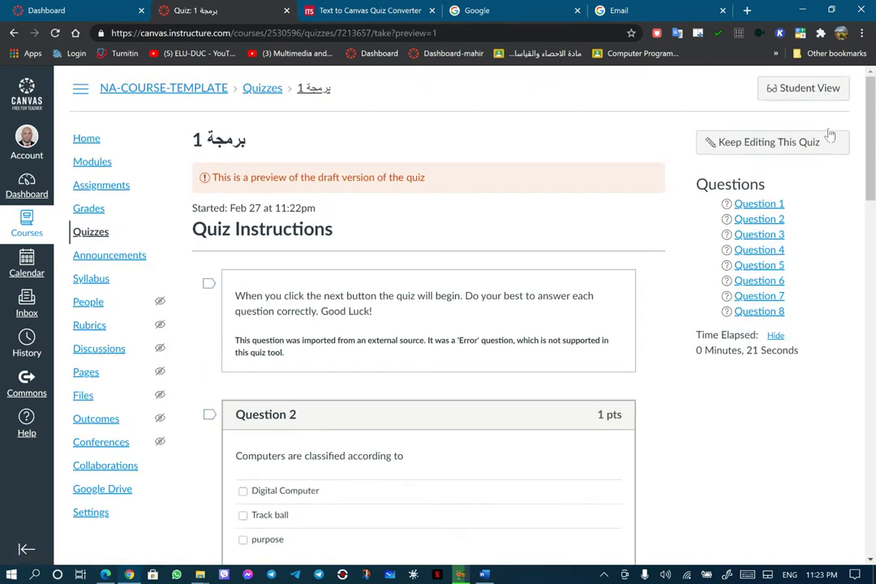
Try to see the draft quiz in Student View and return to the teacher's preview
{"action": "left_click", "coordinate": [799, 94]}
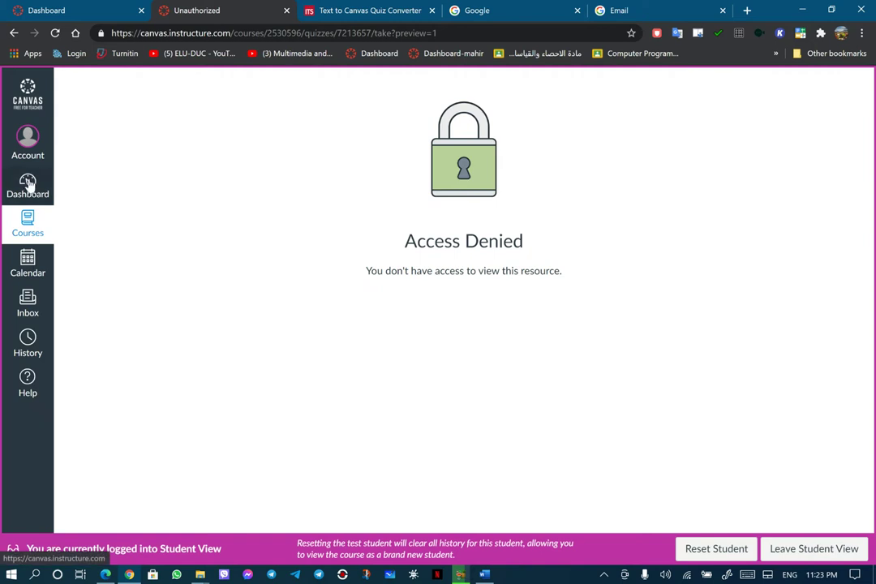
{"action": "left_click", "coordinate": [14, 32]}
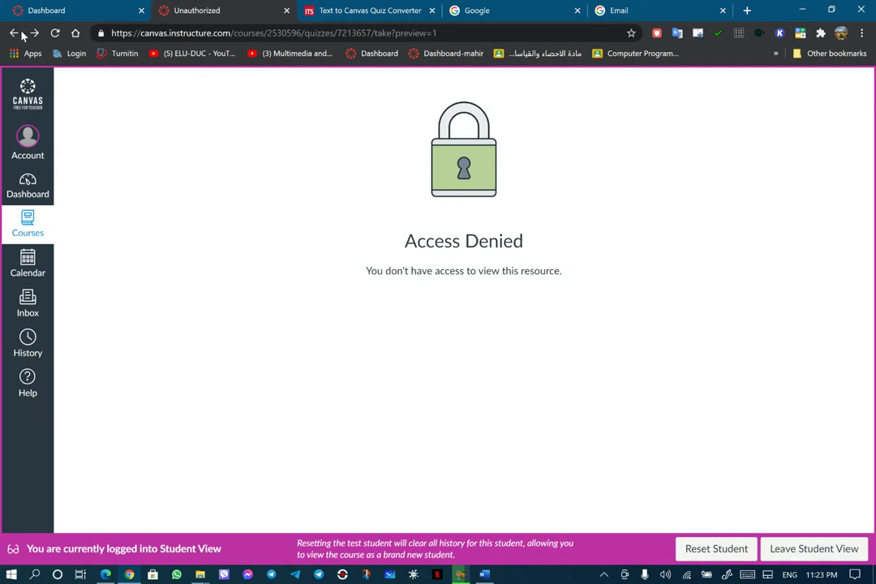
{"action": "left_click", "coordinate": [775, 549]}
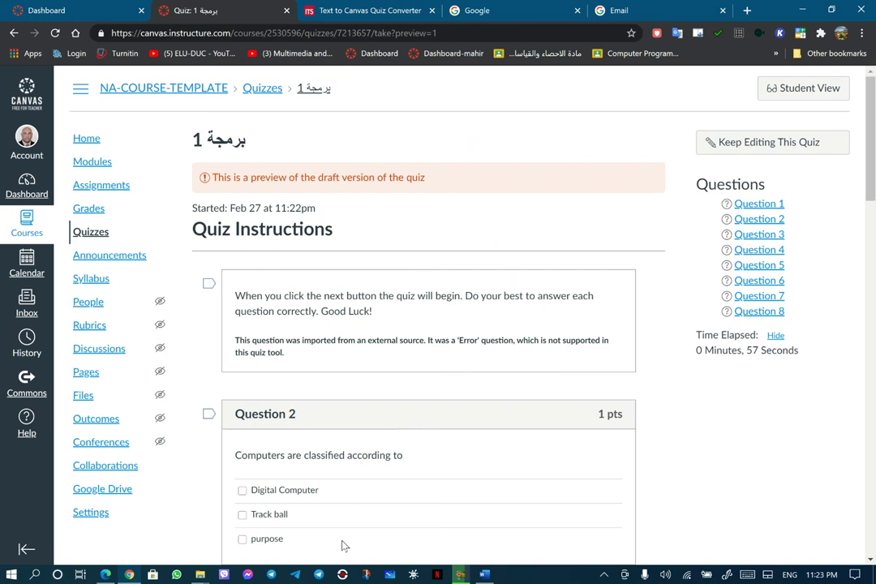
{"action": "left_click", "coordinate": [342, 572]}
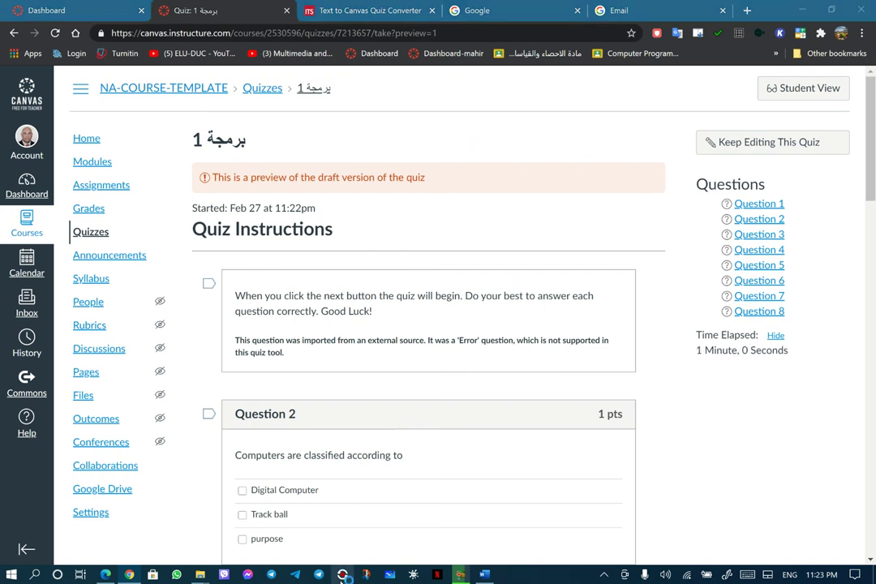